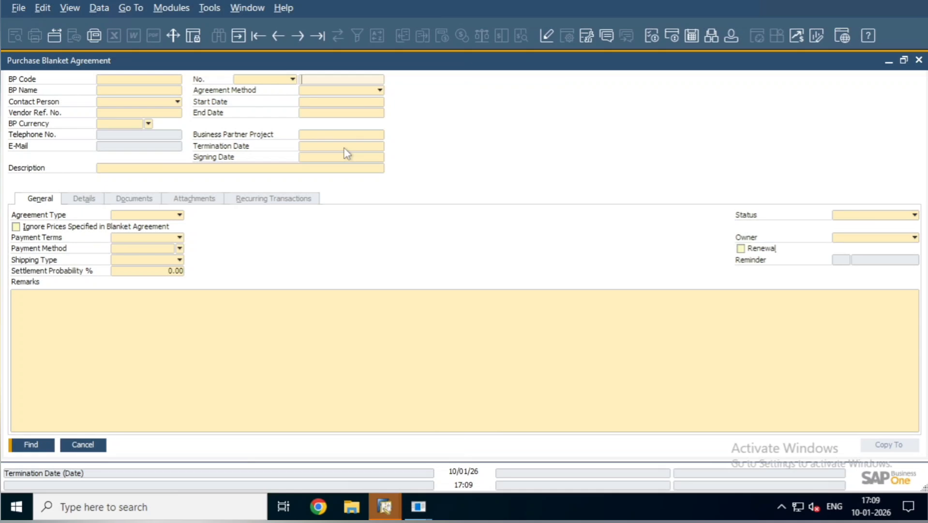
Start a new draft purchase blanket agreement and select AIR INDIA as the business partner
key(ctrl+a)
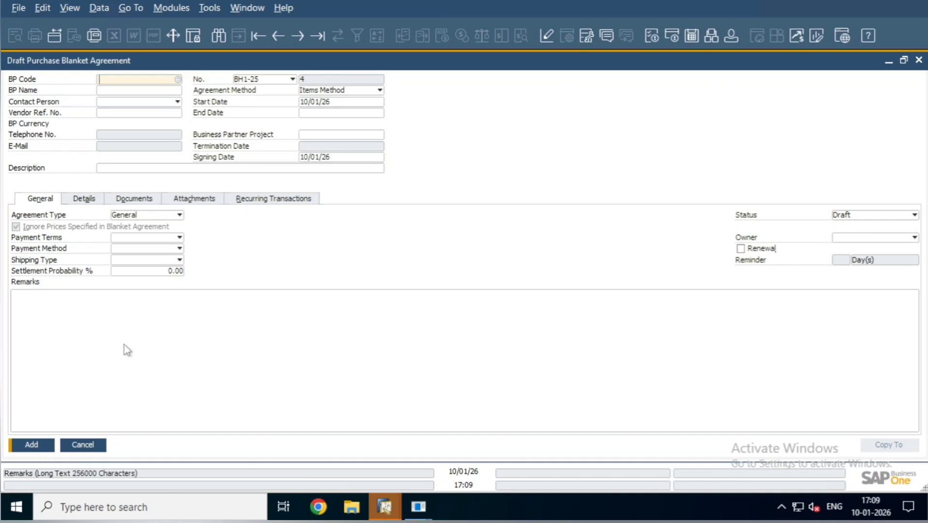
key(ctrl+f)
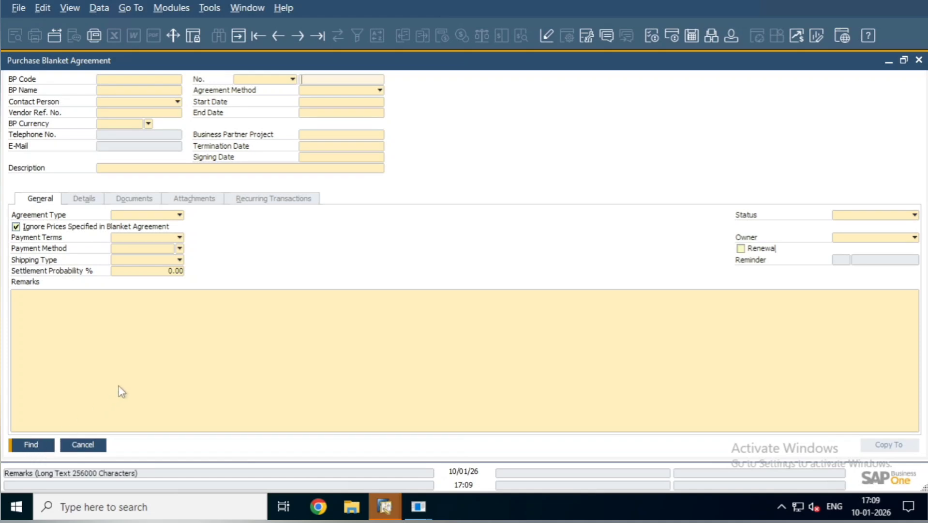
key(ctrl+a)
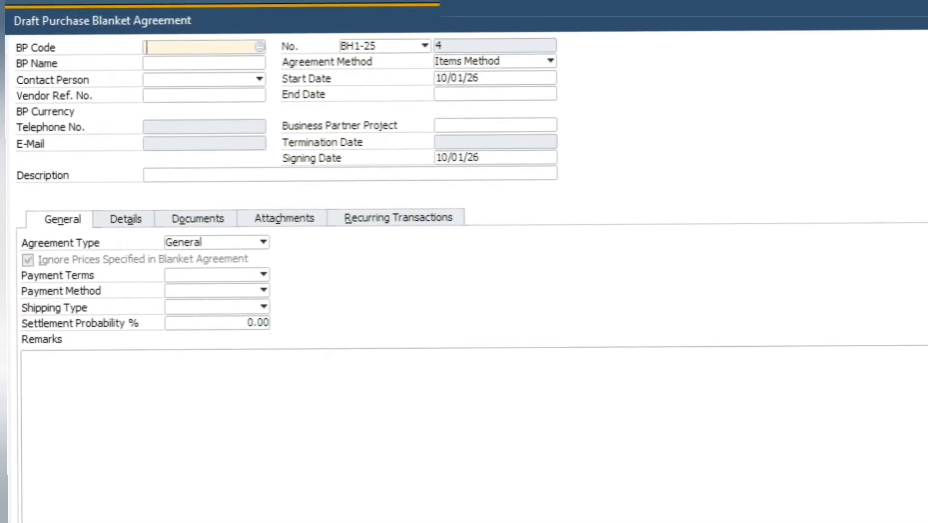
key(Tab)
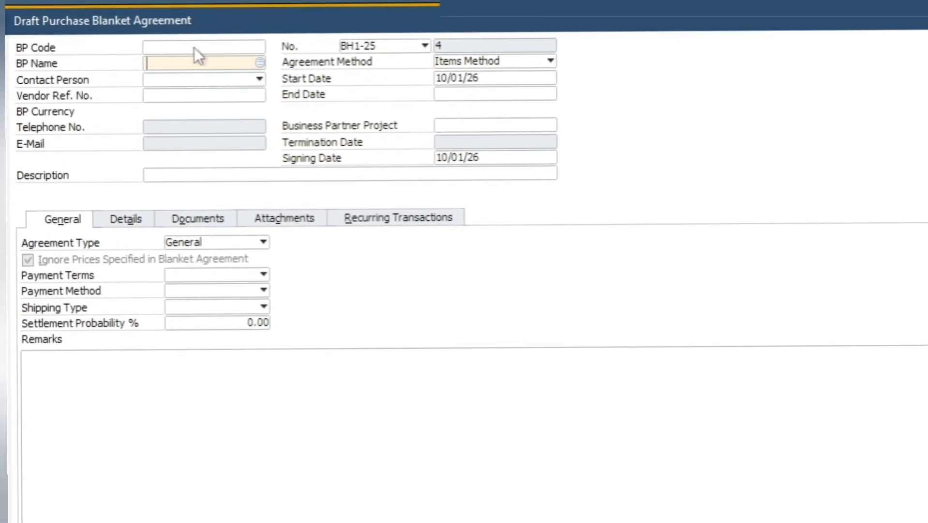
click(195, 47)
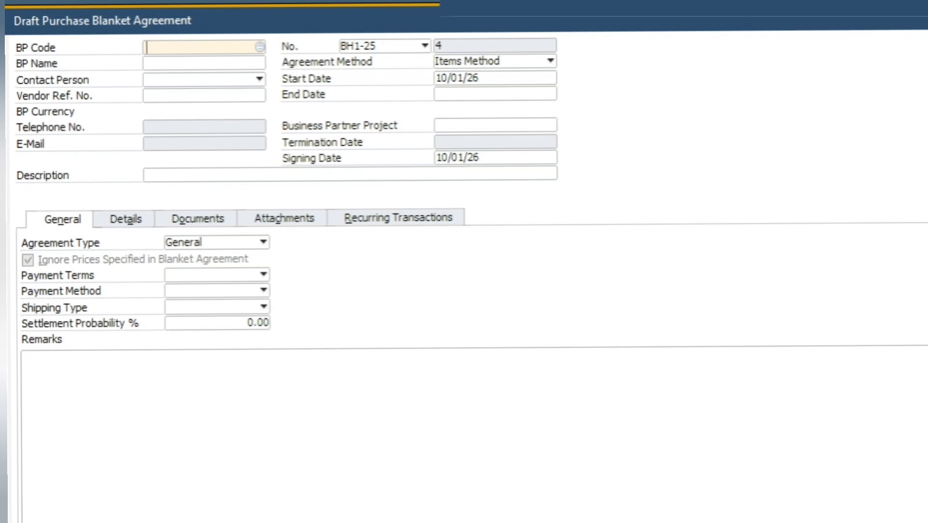
key(Tab)
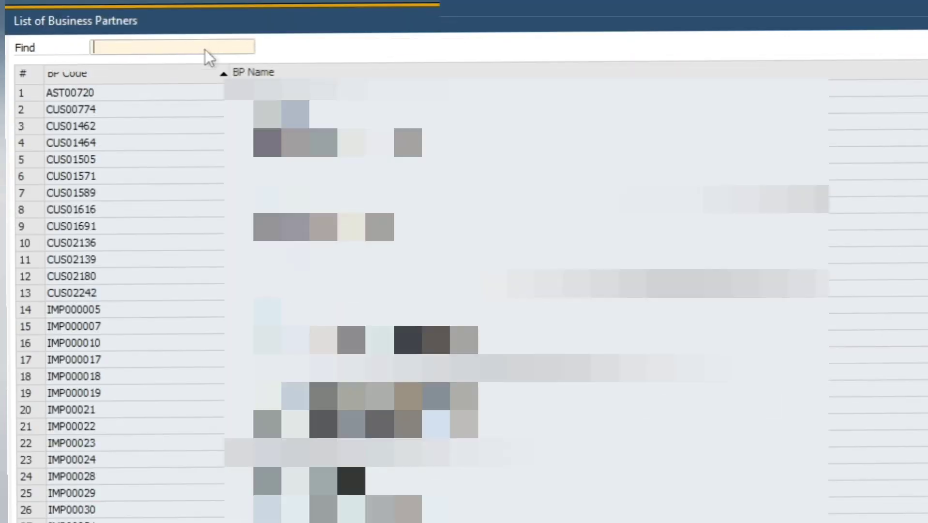
double_click(242, 109)
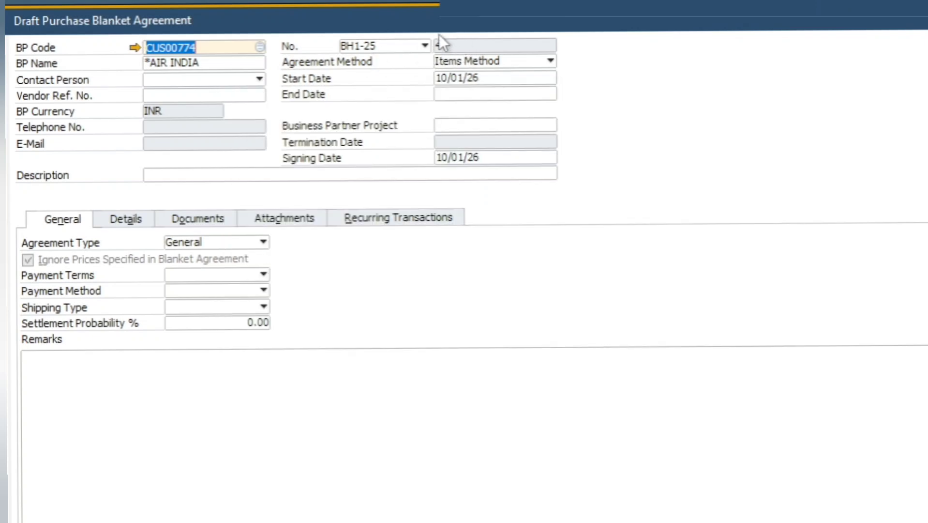
Set the agreement method to Monetary Method and enter "demo" as the vendor reference number
click(452, 64)
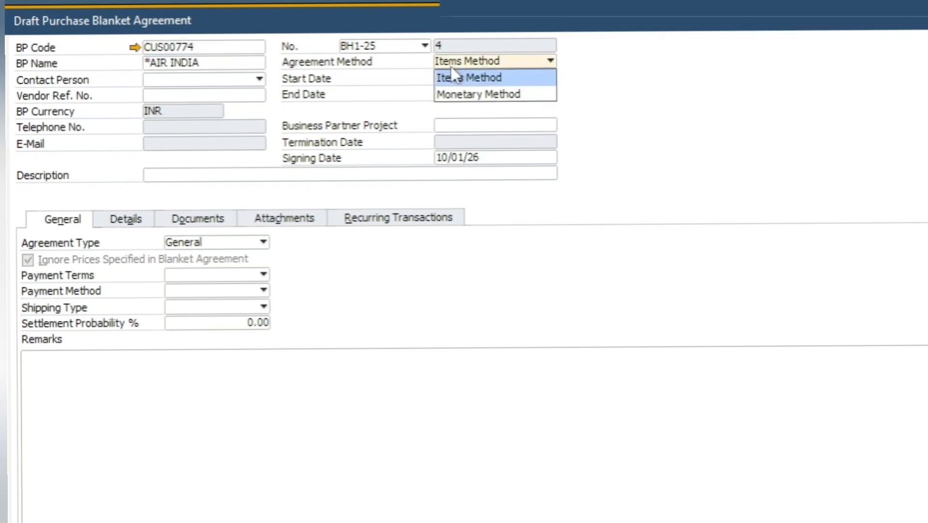
click(461, 96)
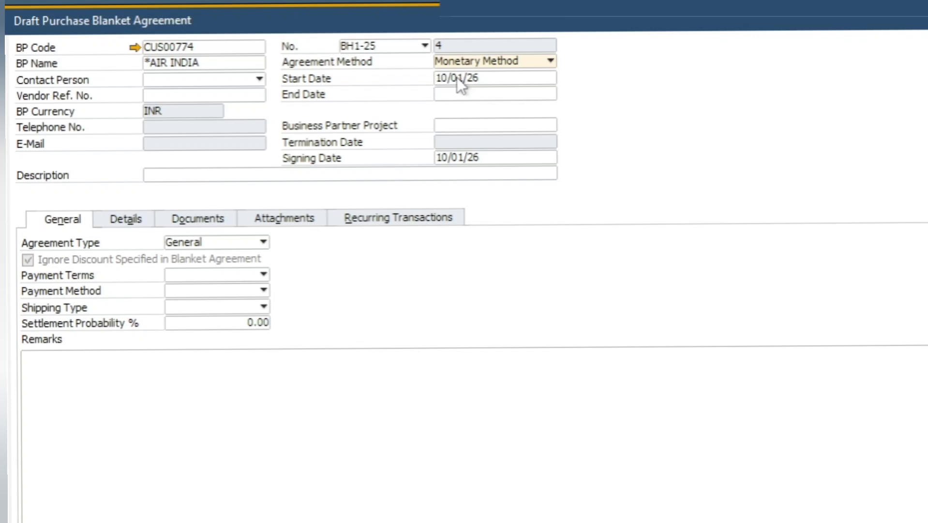
click(226, 75)
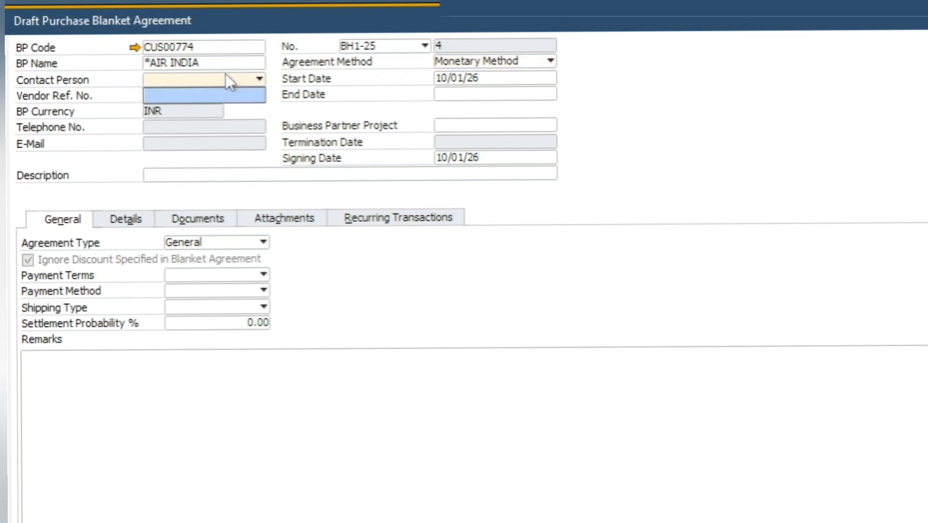
click(285, 106)
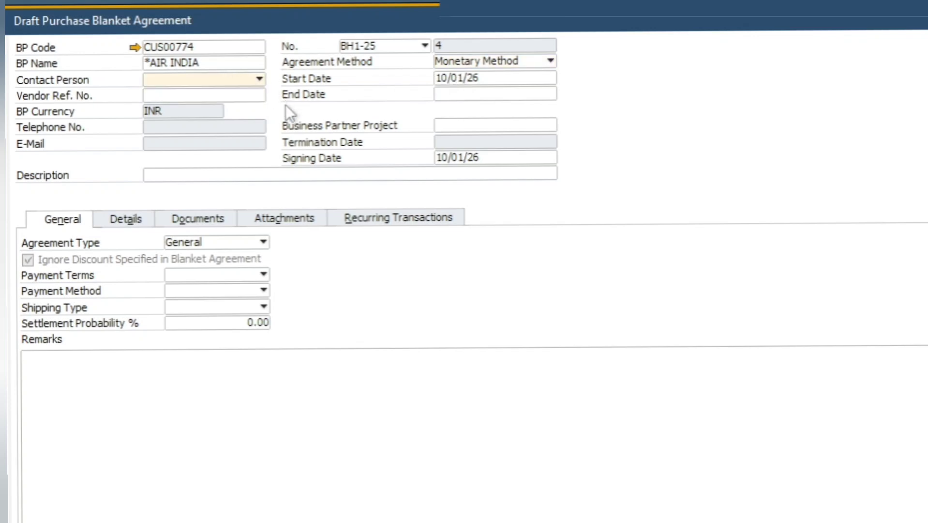
click(242, 96)
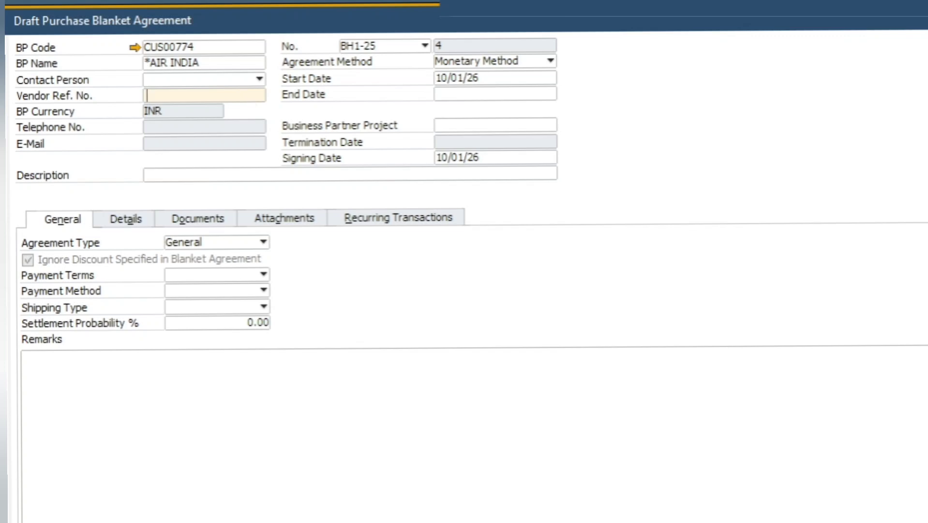
text(demo)
key(Tab)
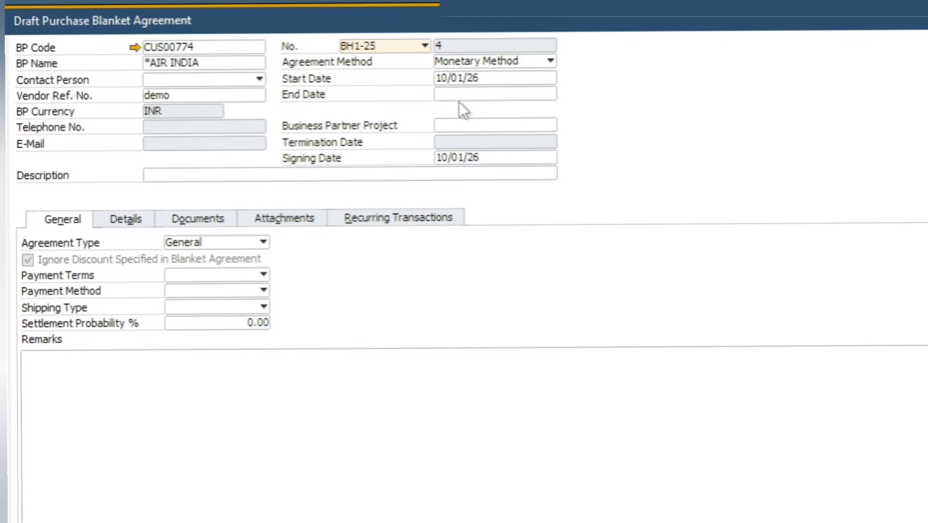
Set the agreement period from 01/05/25 to 01/05/26 and enter the description "demo agreement"
click(470, 90)
key(shift+Tab)
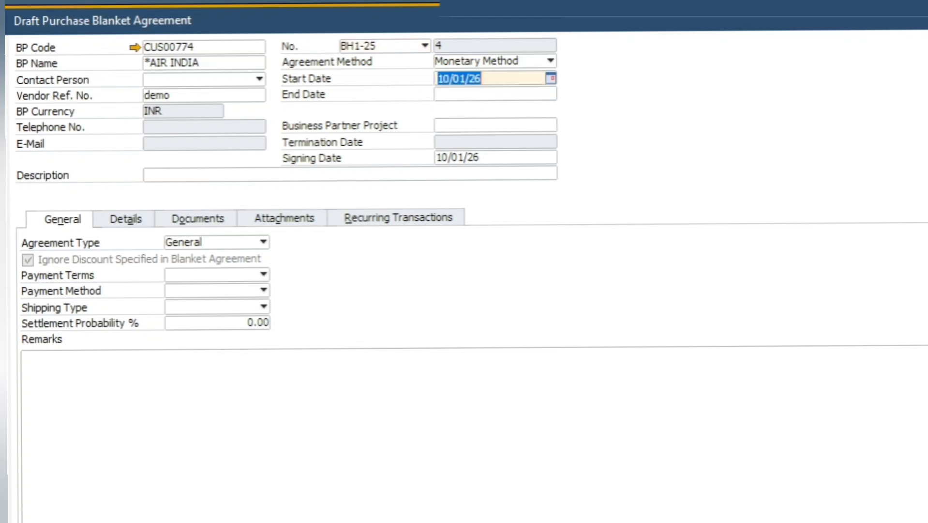
text(1.)
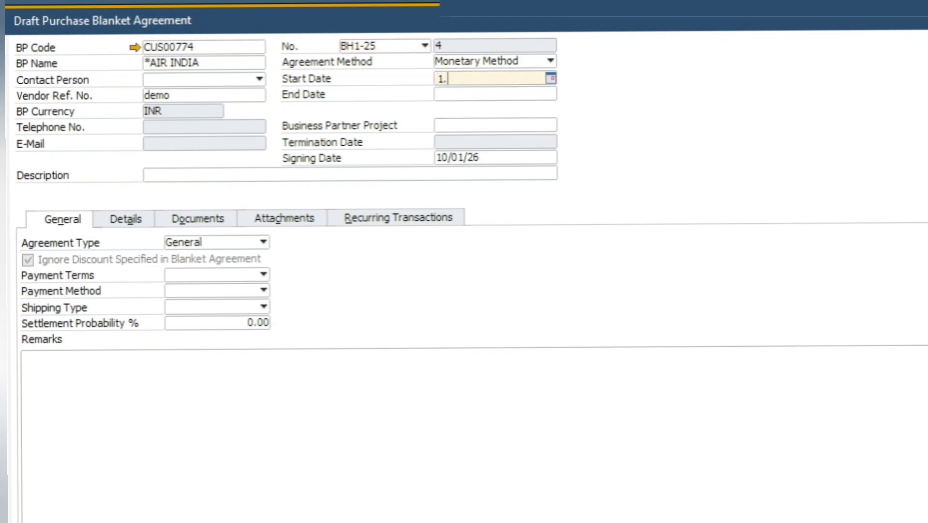
text(5.25)
key(Tab)
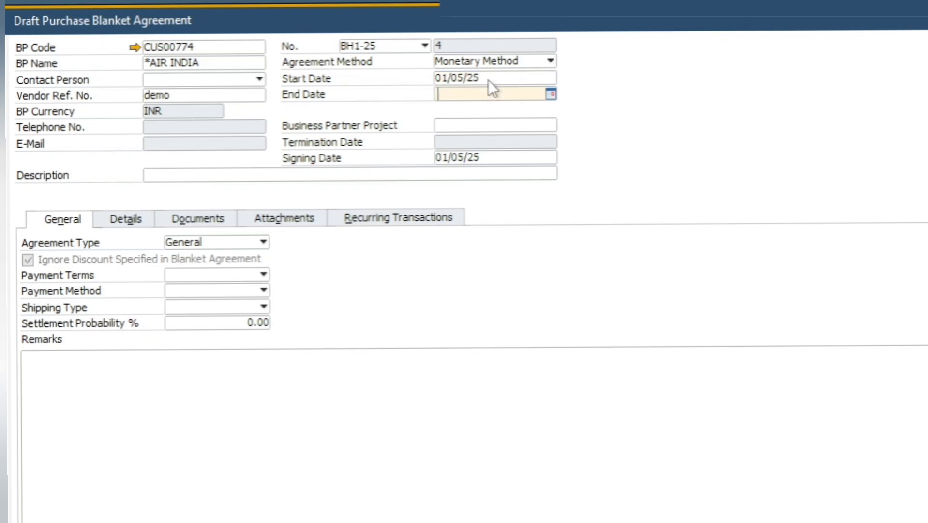
text(1.5.26)
key(Tab)
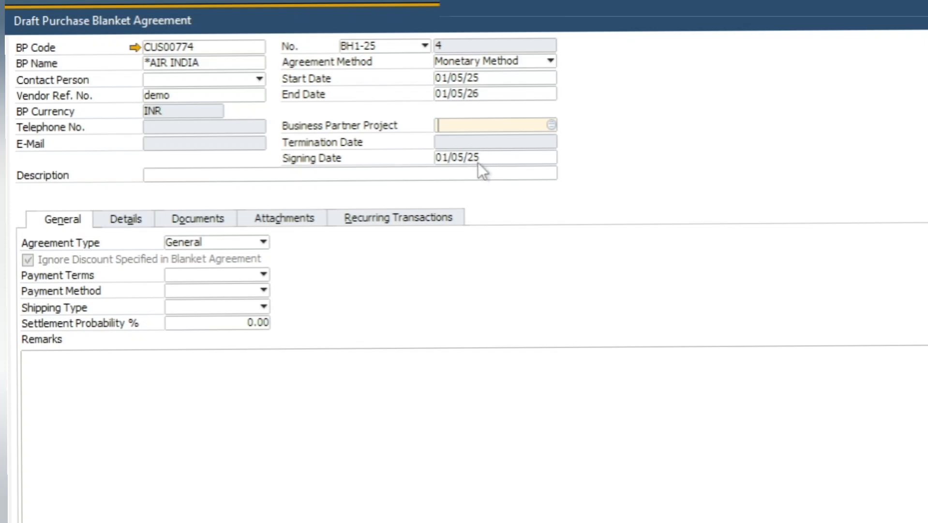
click(300, 177)
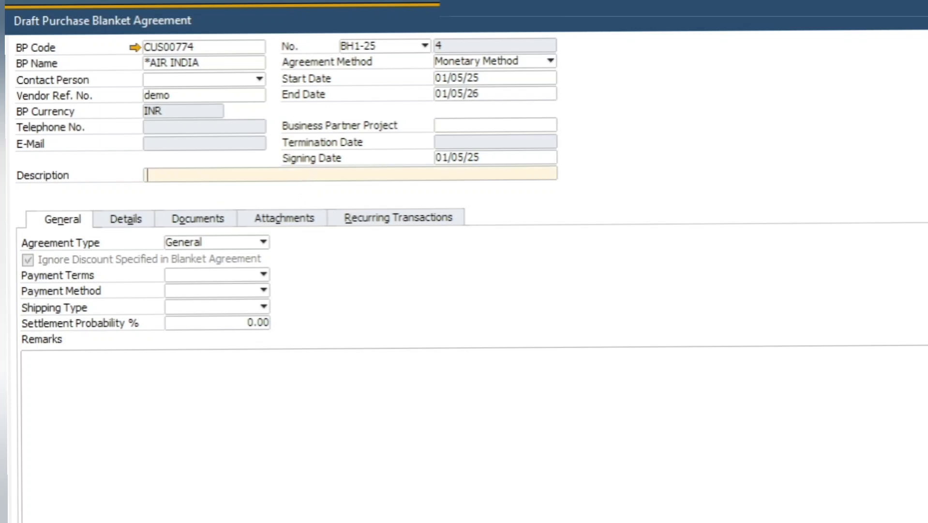
text(demo agreement)
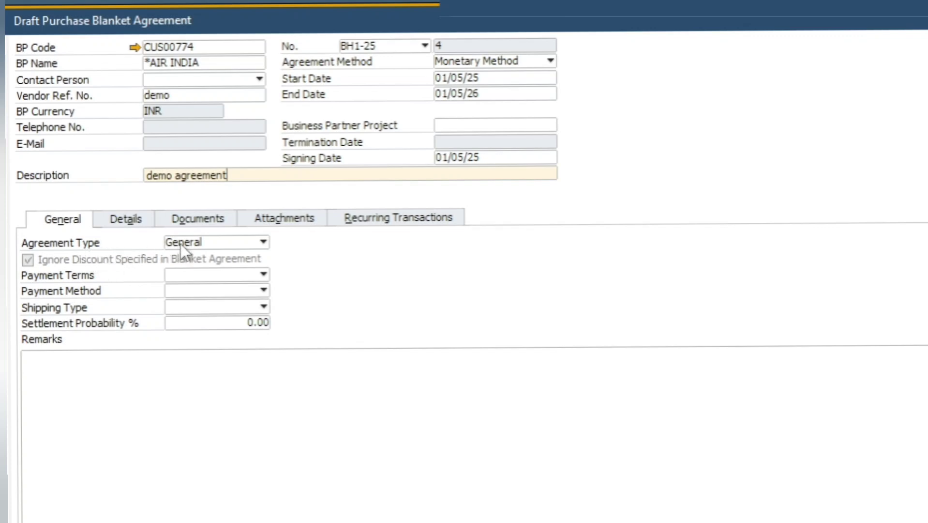
Review the choices offered for the agreement's payment terms, payment method and shipping type
click(194, 273)
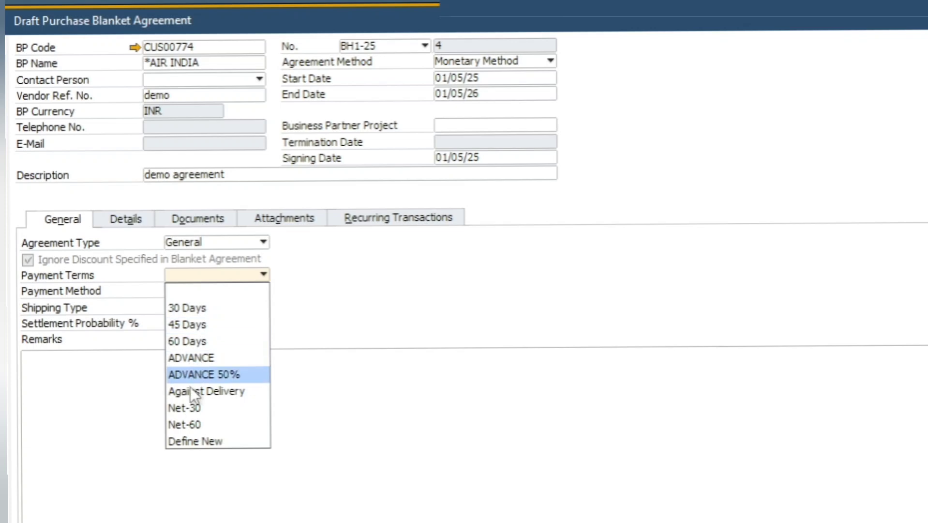
click(300, 332)
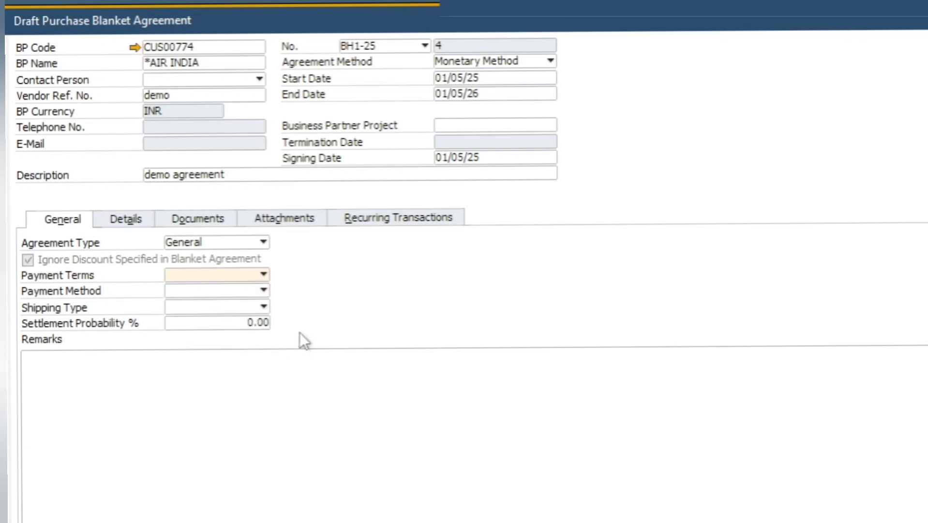
click(195, 288)
click(346, 274)
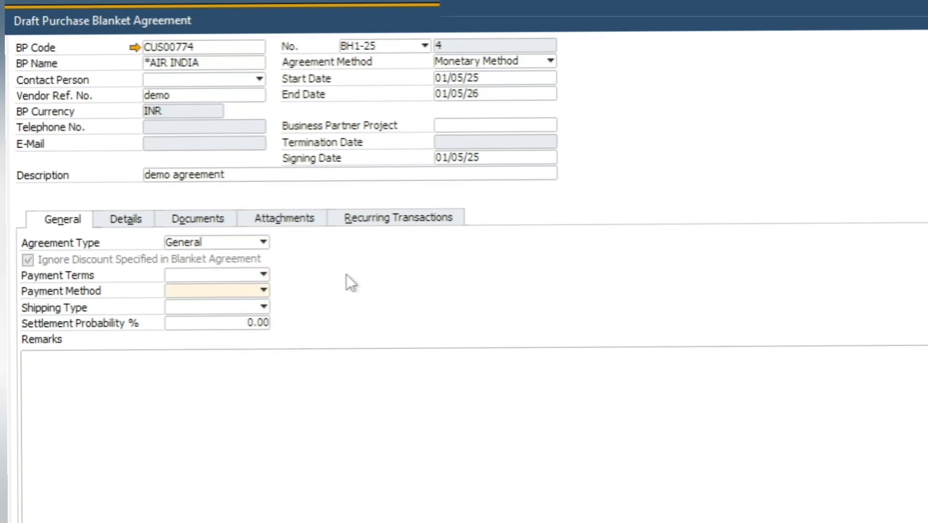
click(202, 310)
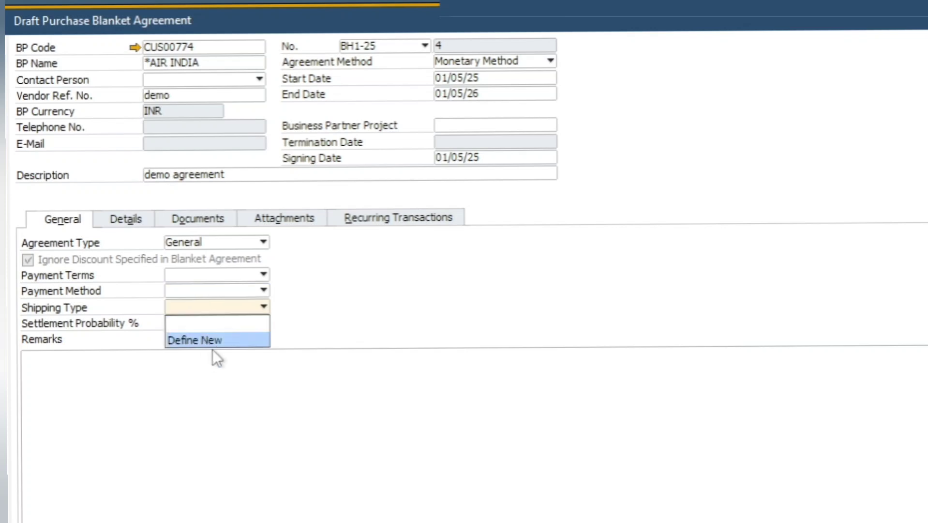
click(386, 329)
click(113, 386)
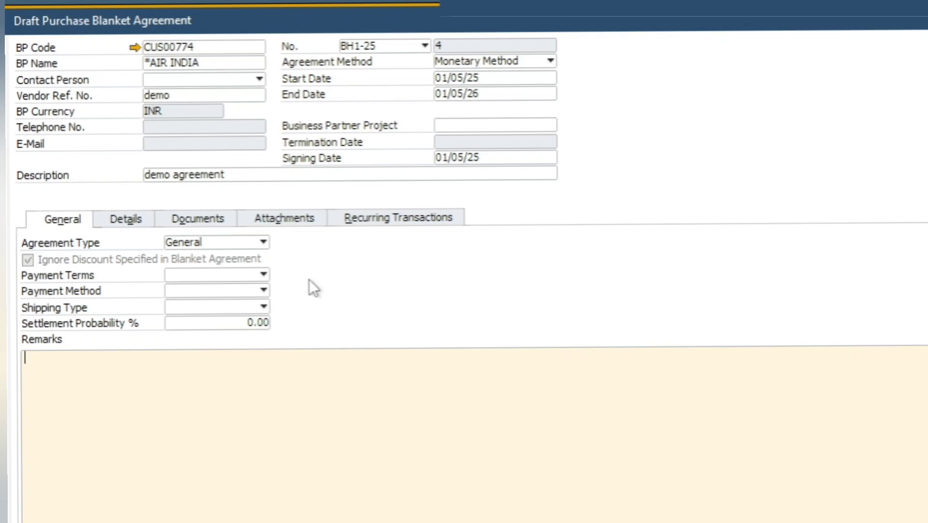
Enter a planned amount of 200000 in the first line of the agreement details
click(130, 221)
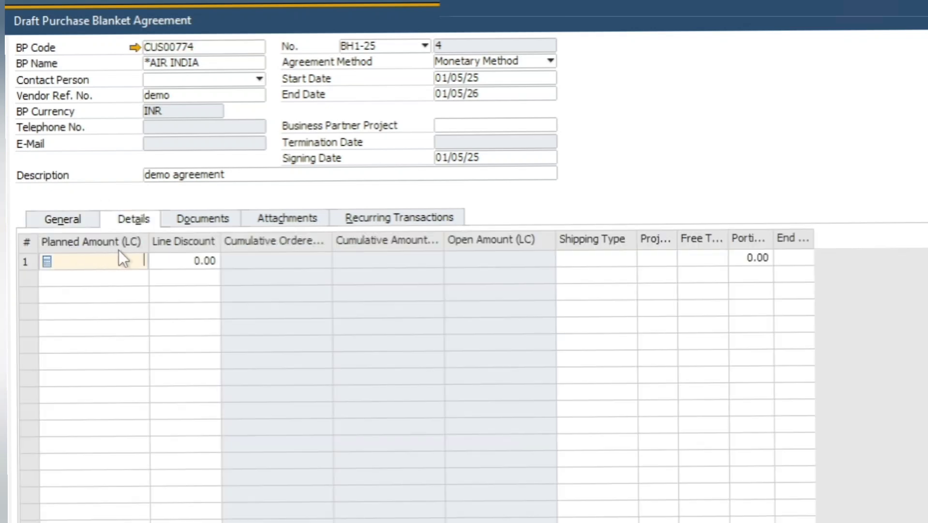
text(200000)
key(Tab)
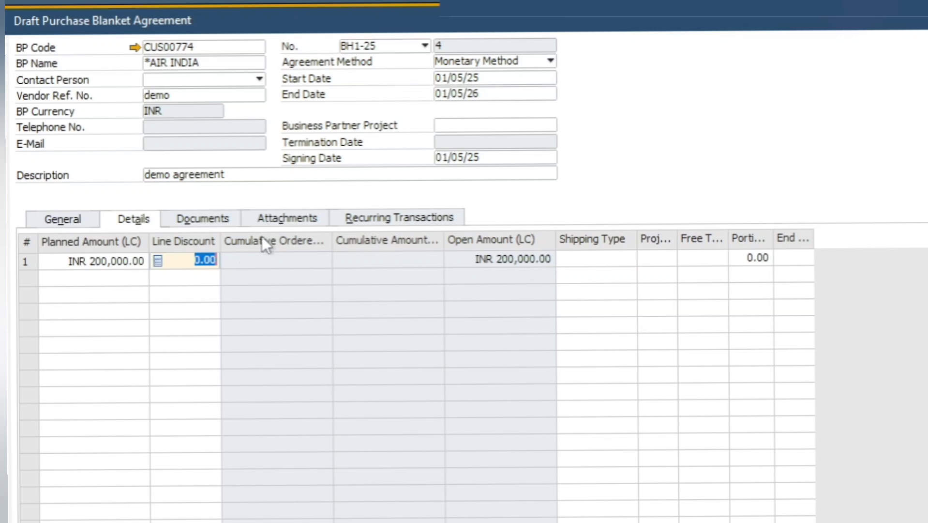
Check the agreement's documents, details, attachments and recurring transactions
click(226, 217)
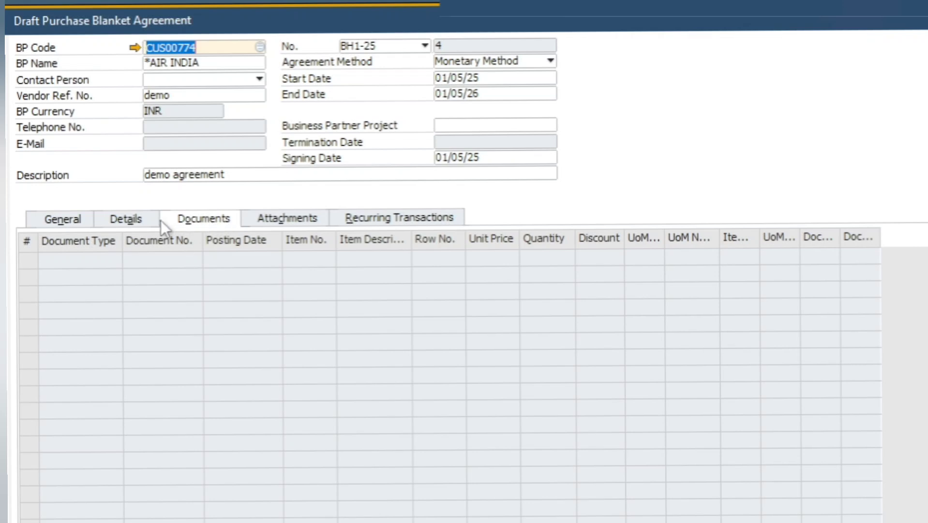
click(134, 219)
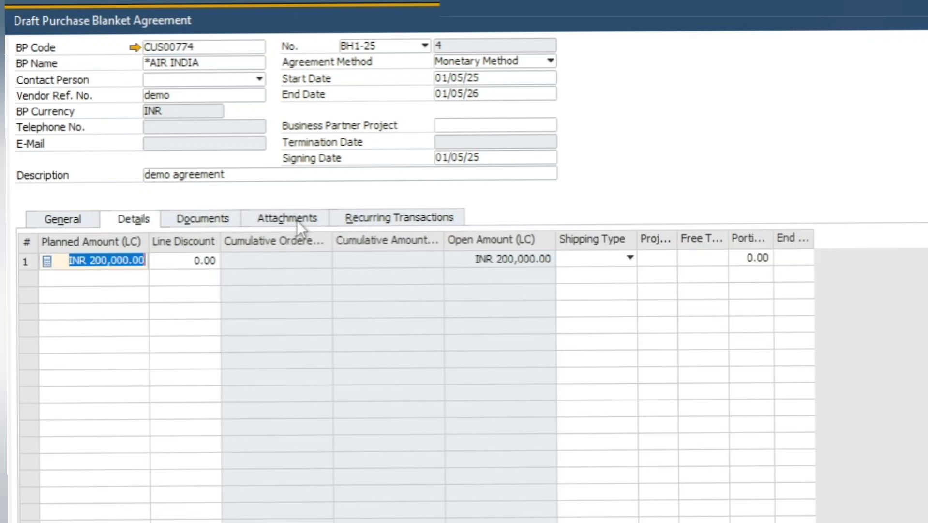
click(297, 220)
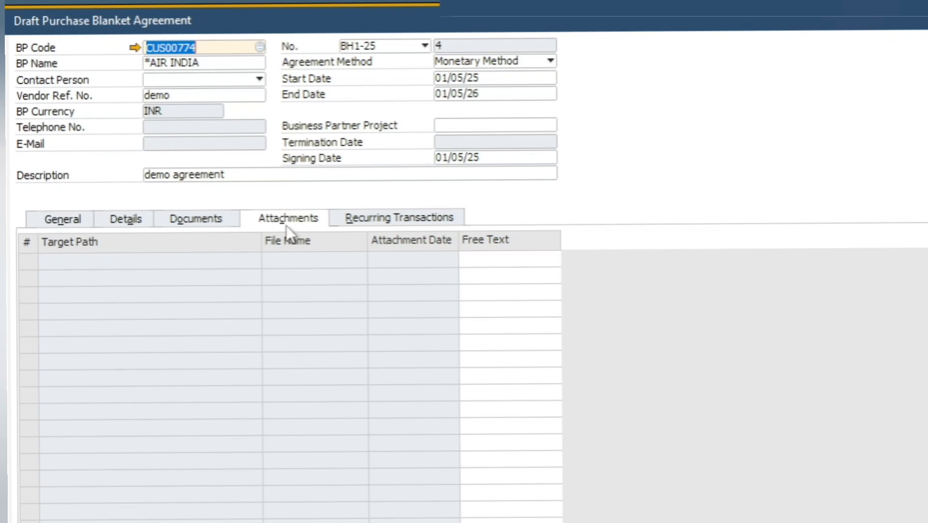
click(381, 218)
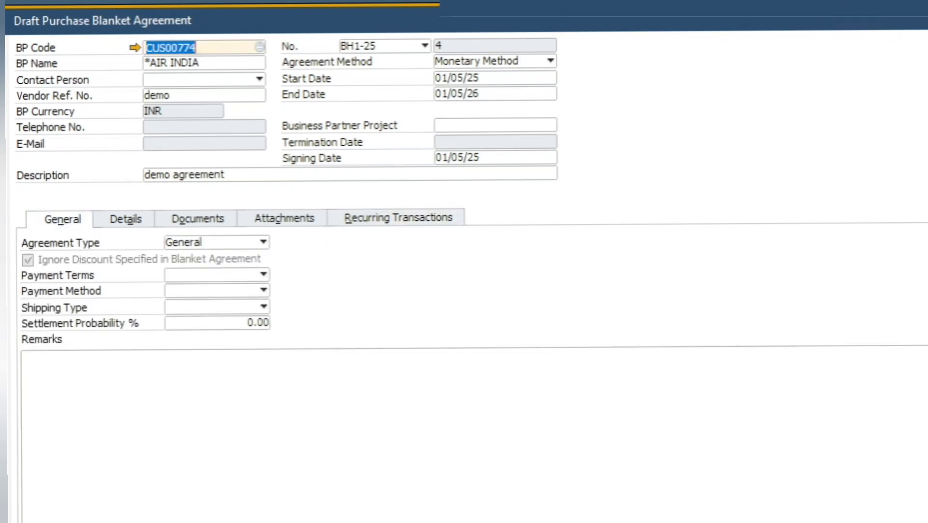
Save the draft purchase blanket agreement as a new record
click(41, 446)
click(340, 287)
click(336, 272)
click(336, 272)
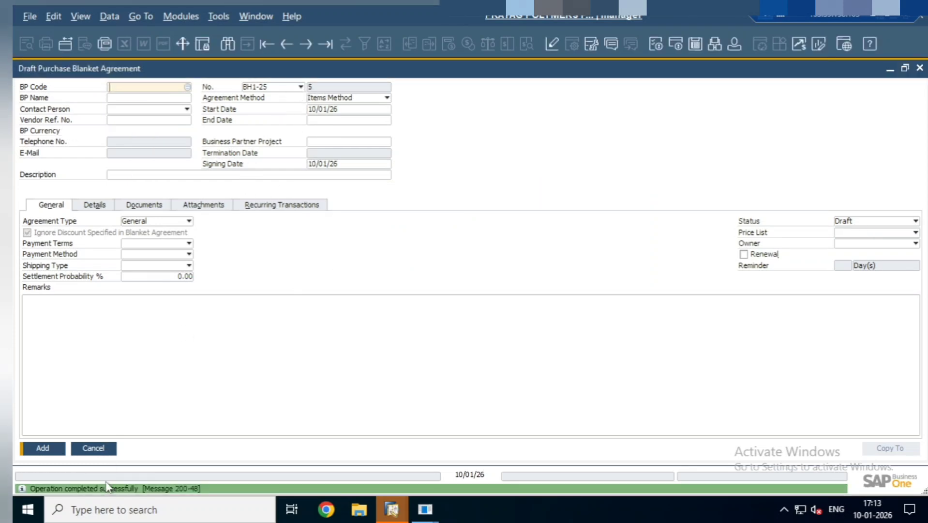
click(150, 491)
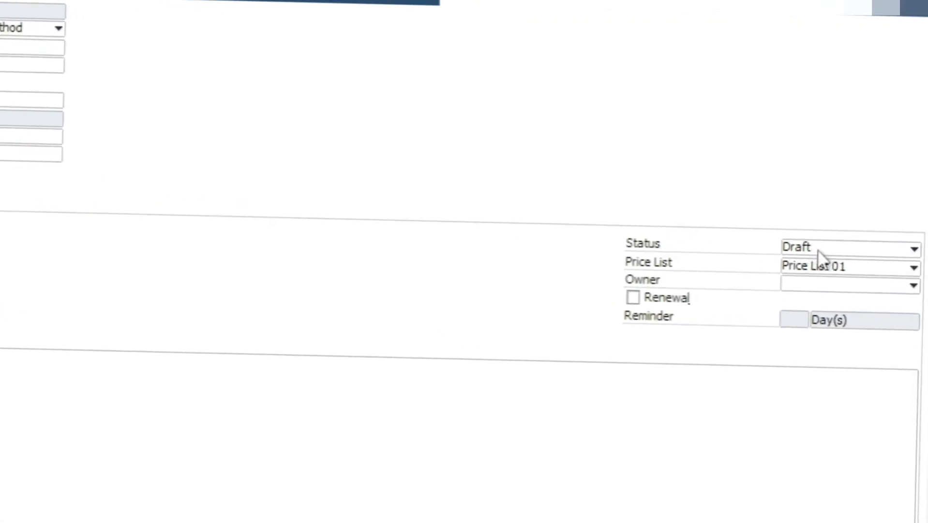
Set the status of the saved blanket agreement to Approved
click(818, 250)
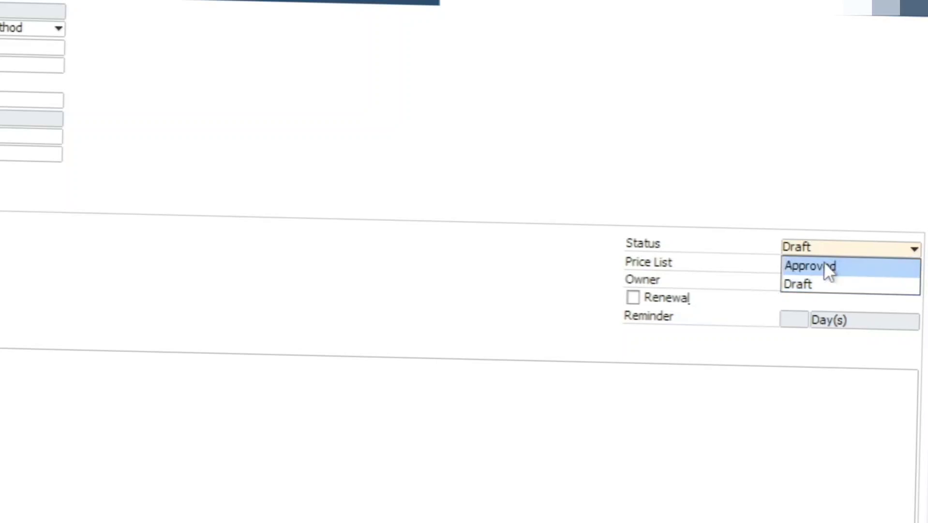
click(746, 251)
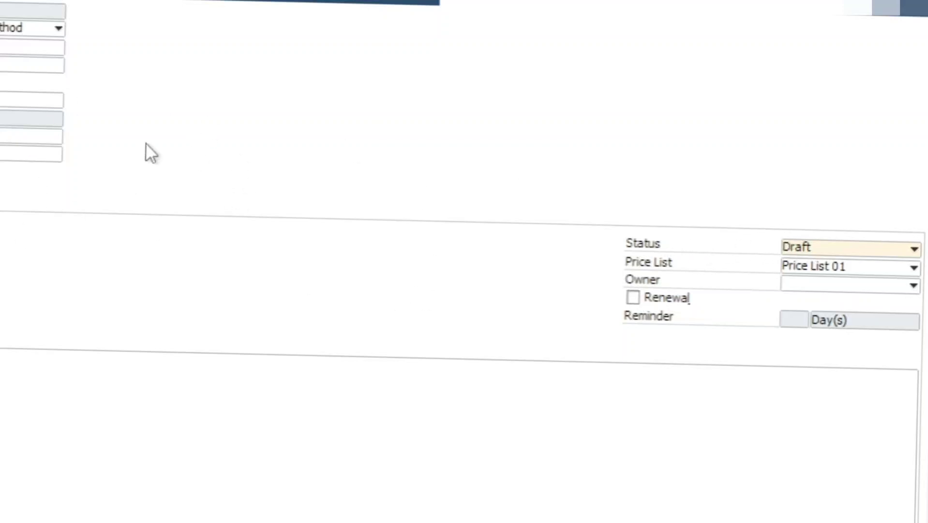
click(804, 245)
click(815, 264)
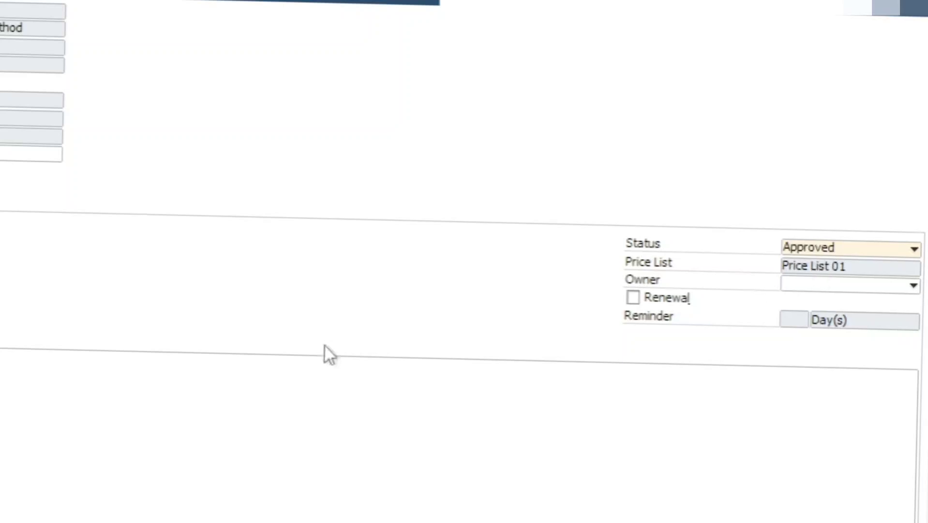
Update the approved blanket agreement and continue with a zero discount
click(0, 522)
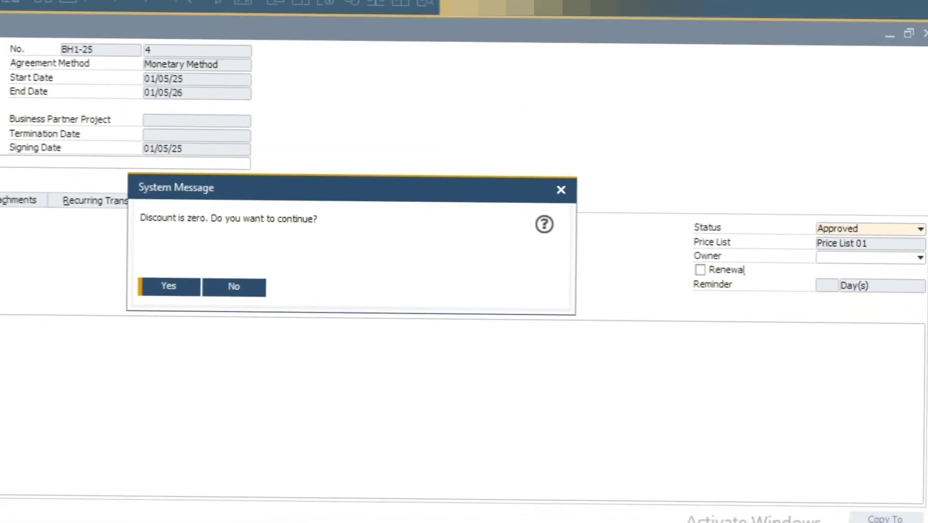
click(169, 286)
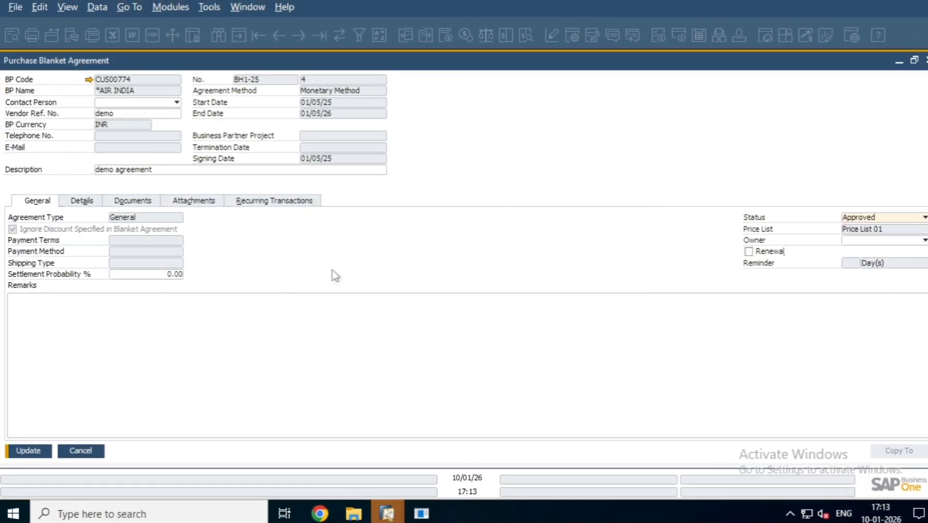
Copy the agreement's business partner code and start a new purchase order for that vendor
right_click(131, 84)
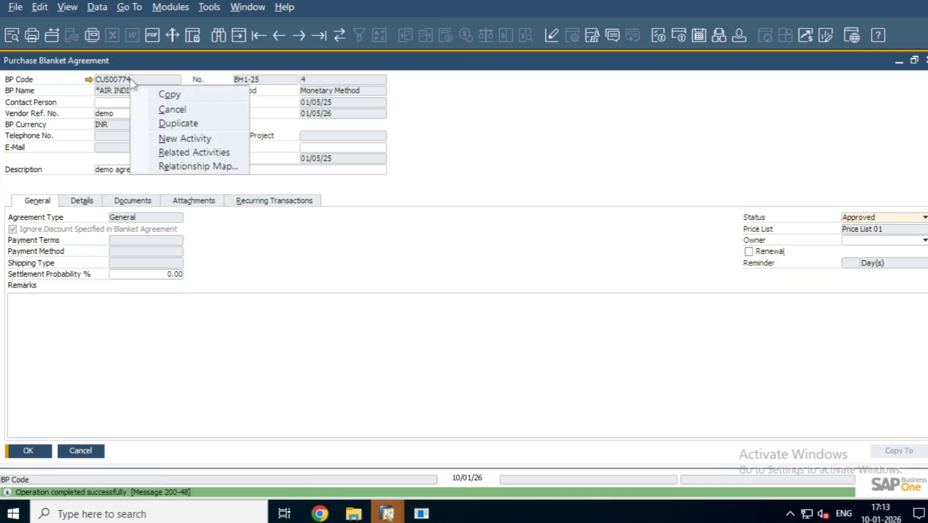
click(155, 96)
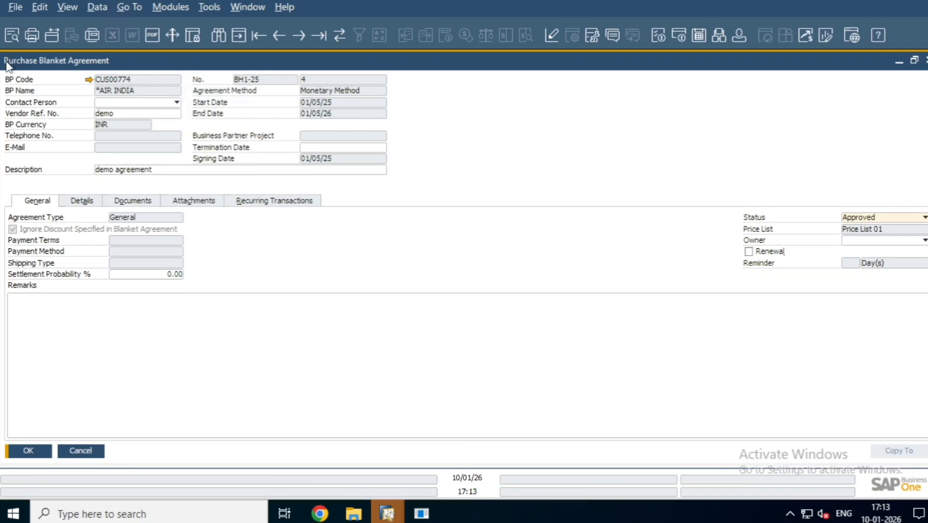
click(169, 7)
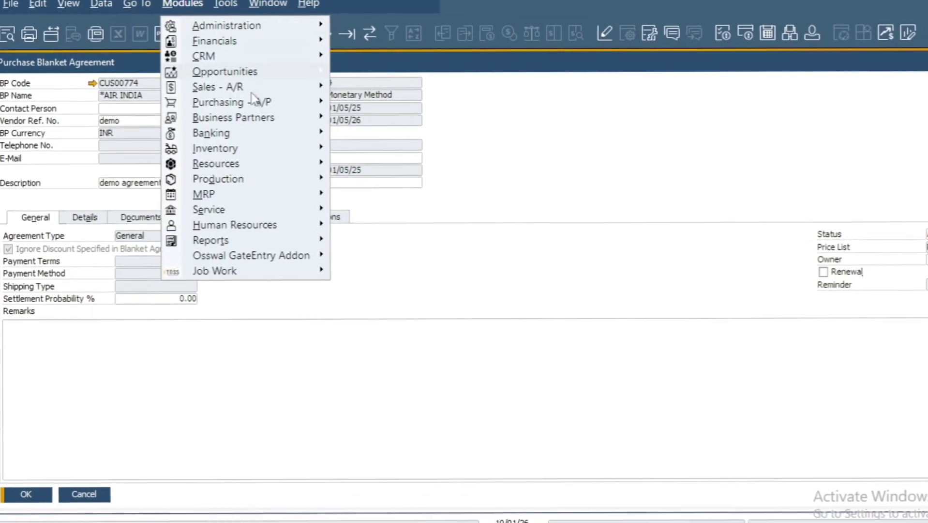
mouse_move(239, 98)
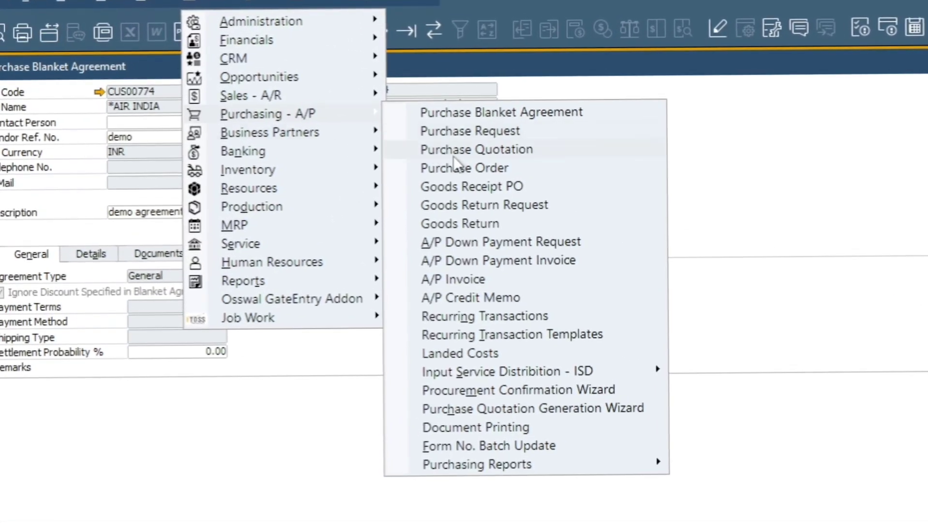
click(455, 168)
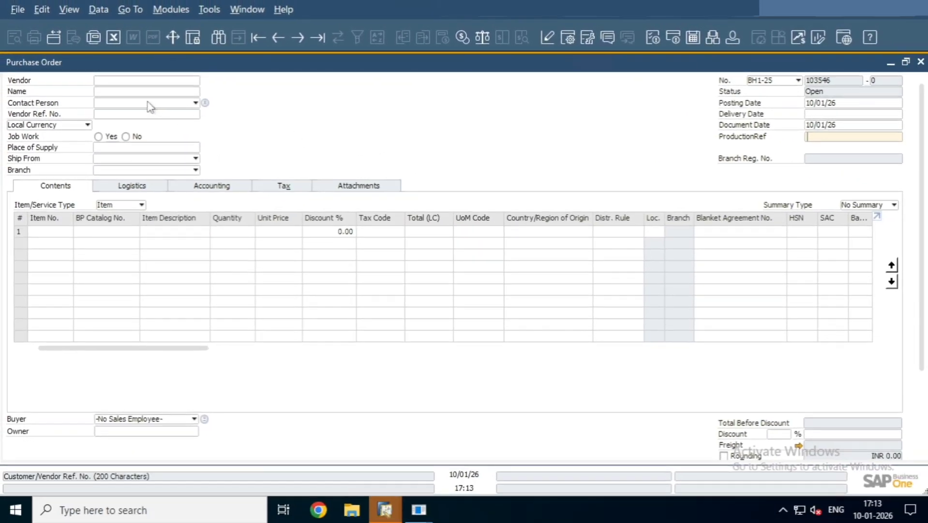
click(153, 80)
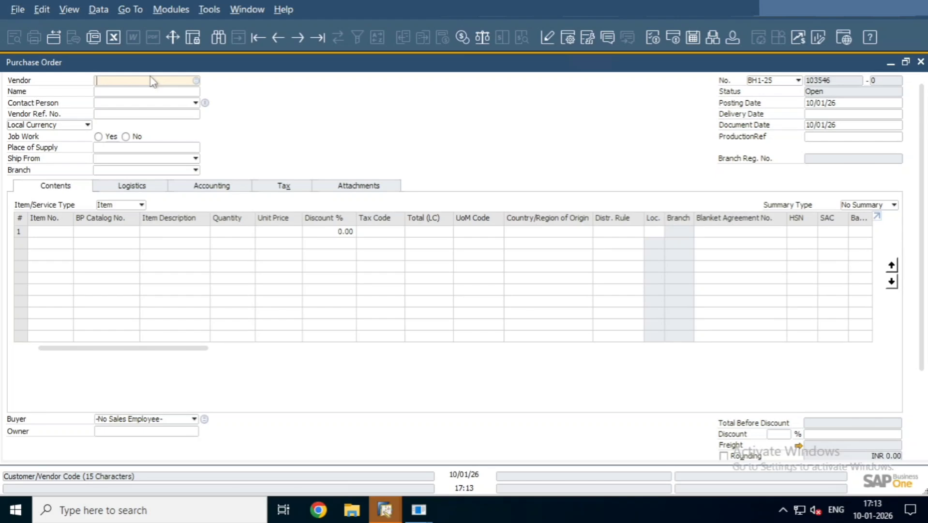
text(CUS00774)
key(Tab)
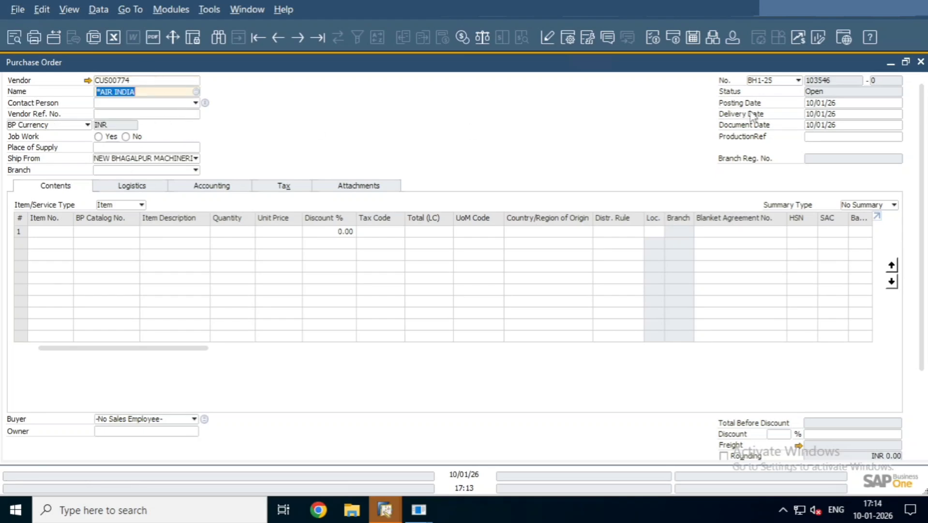
Set the purchase order's posting date and delivery date to 01/06/25
click(831, 104)
text(1.6.25)
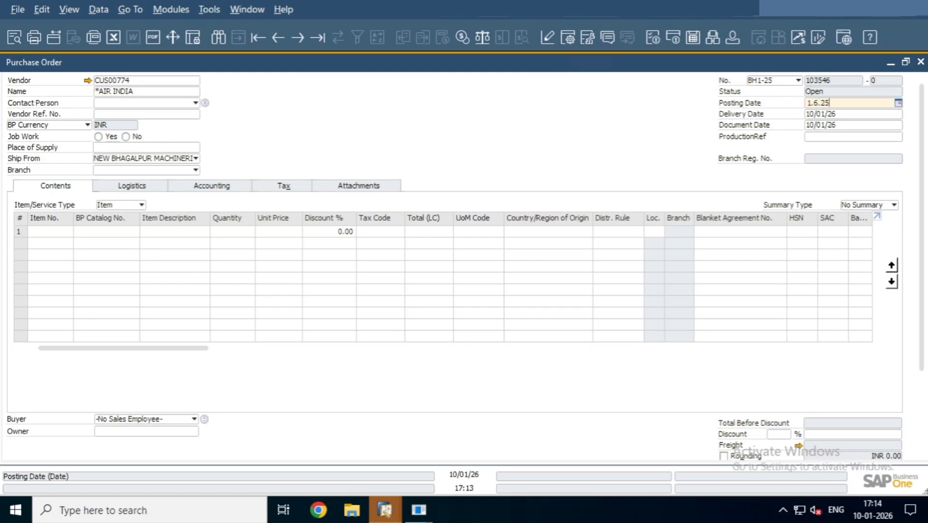
key(Tab)
text(1)
key(Tab)
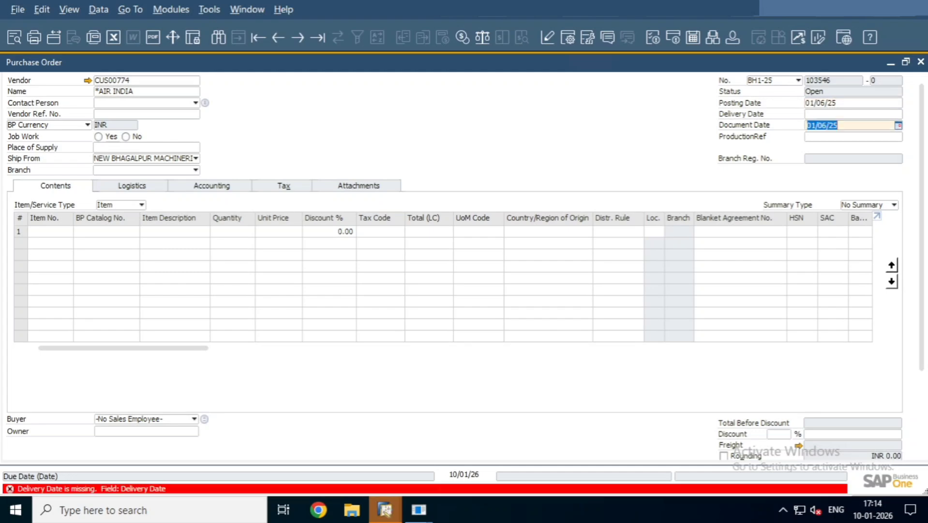
text(1.6.25)
key(Tab)
Set the place of supply to Rajasthan with branch Bhiwadi 1 and add the item MTA - 32MMX1" to the first line
click(143, 147)
text(raj)
key(Tab)
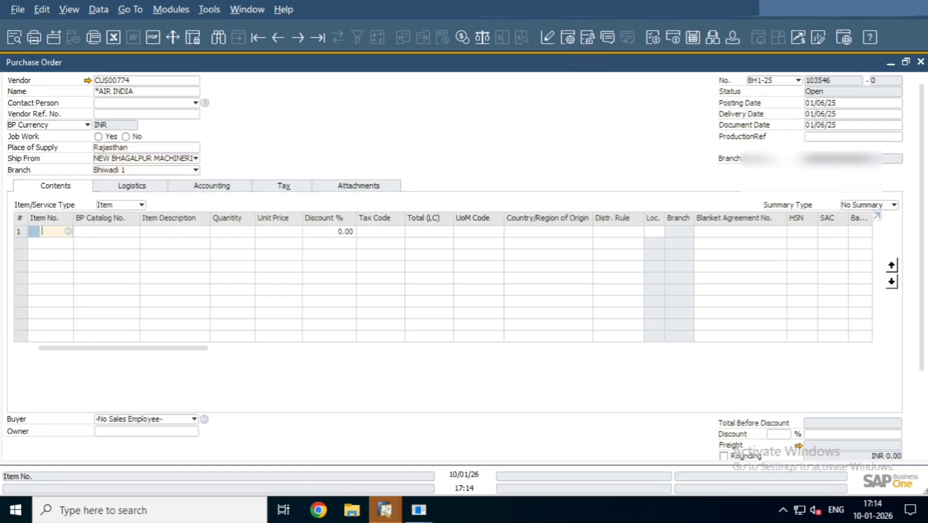
key(Tab)
double_click(185, 172)
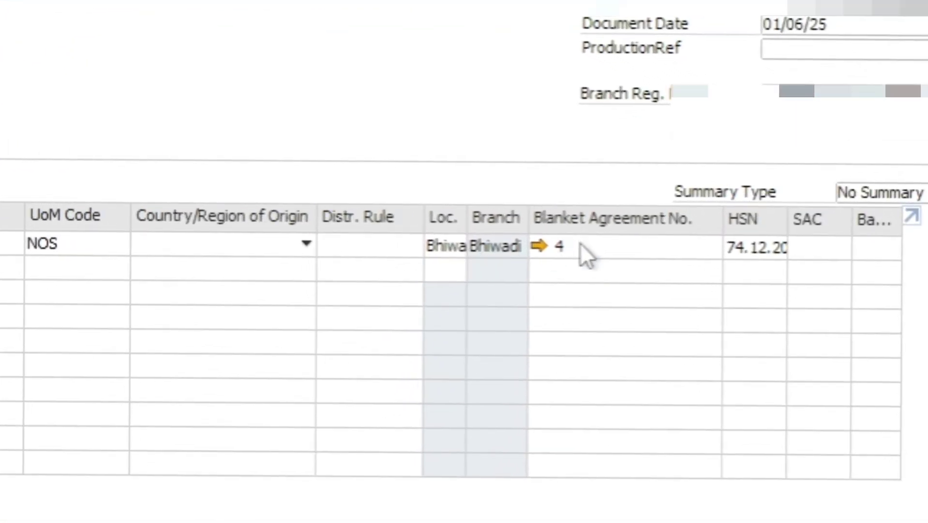
Check the blanket agreement linked to the first order line and return to the purchase order
click(581, 249)
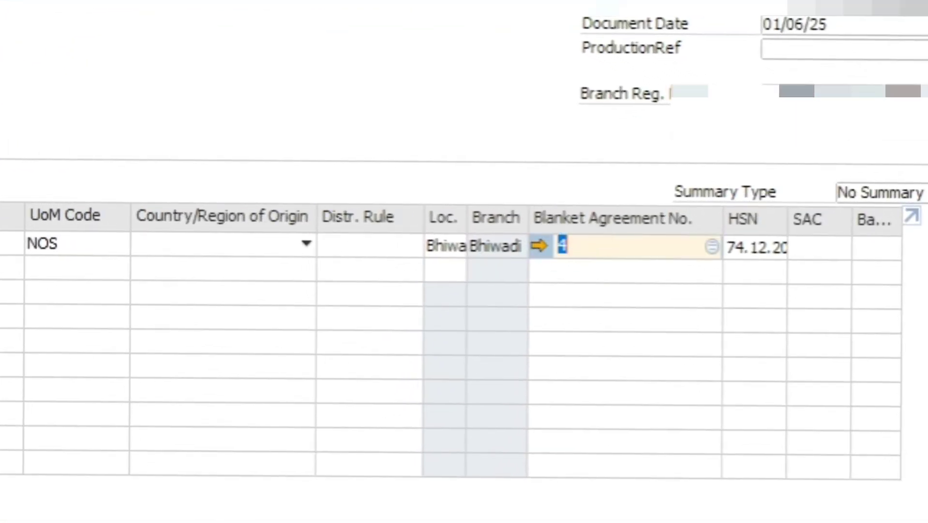
click(539, 246)
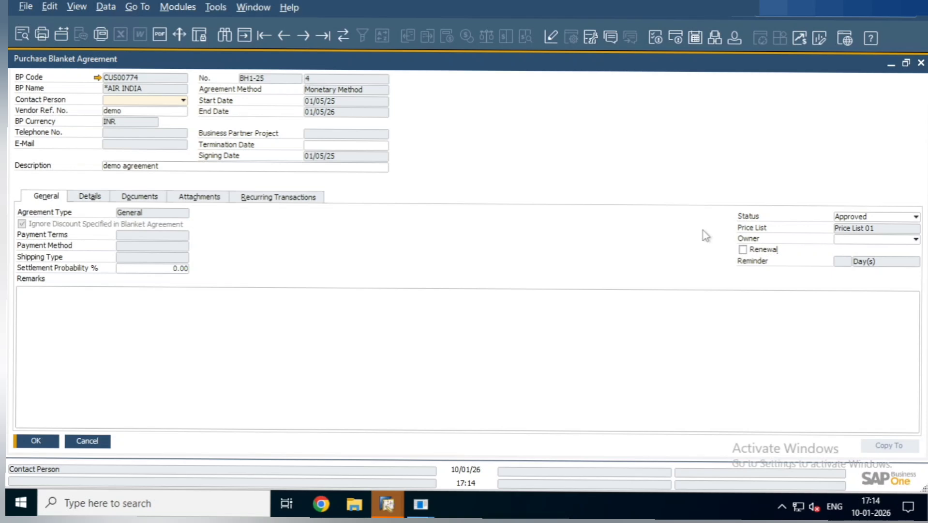
click(105, 439)
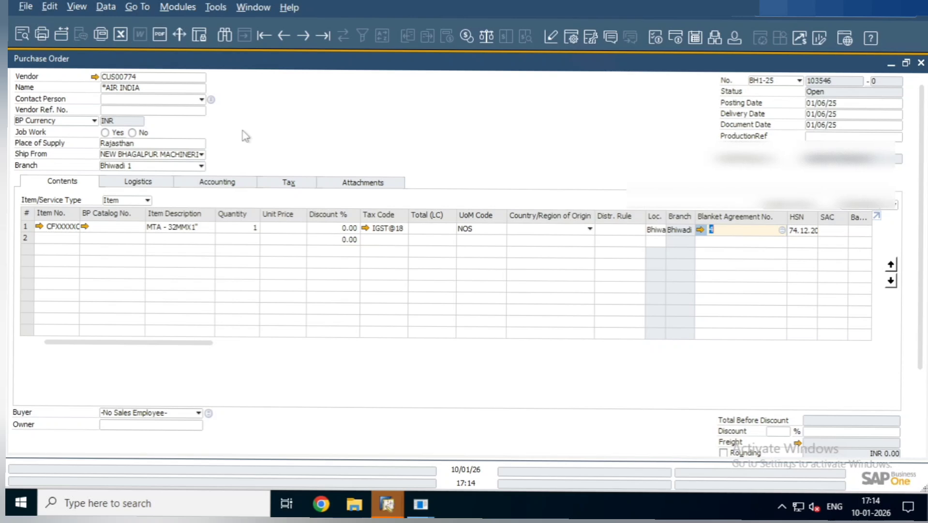
Set the first line's unit price to 100 and add the purchase order
click(292, 228)
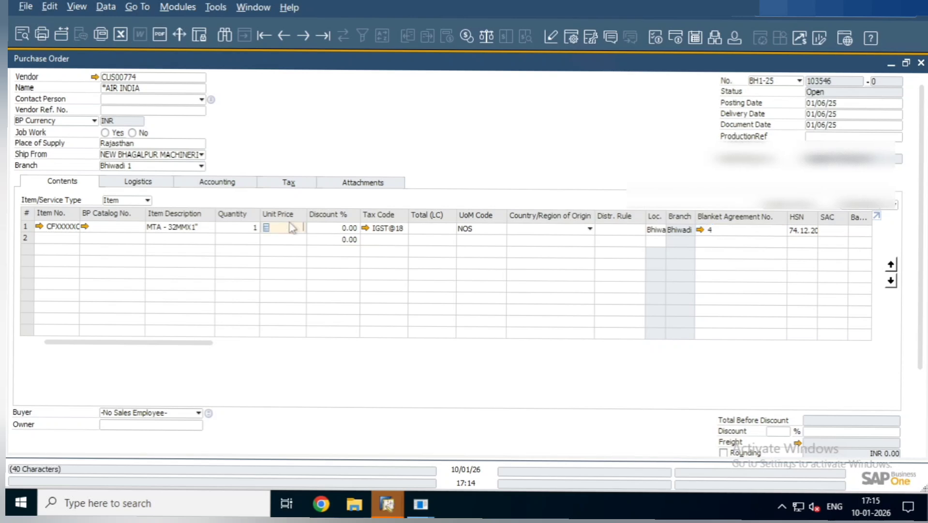
text(100)
key(Tab)
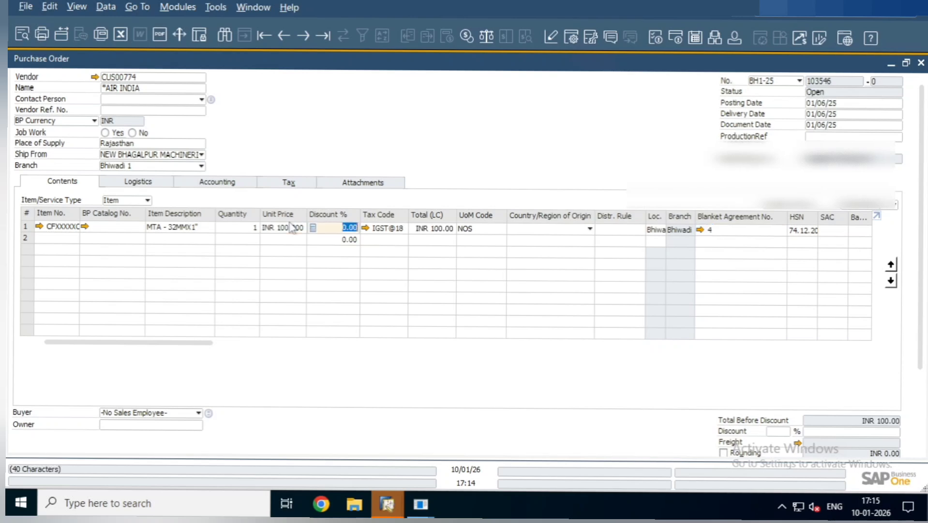
click(479, 234)
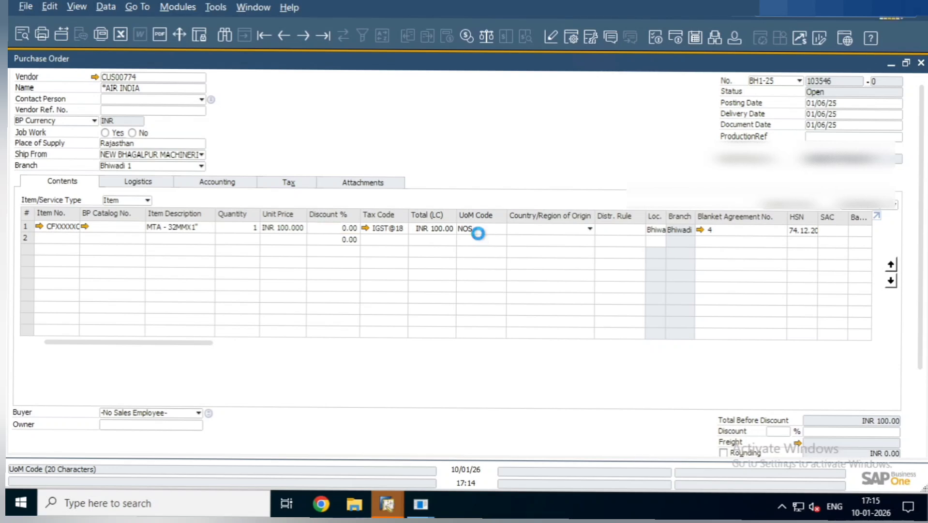
Find purchase blanket agreement number 4
click(184, 7)
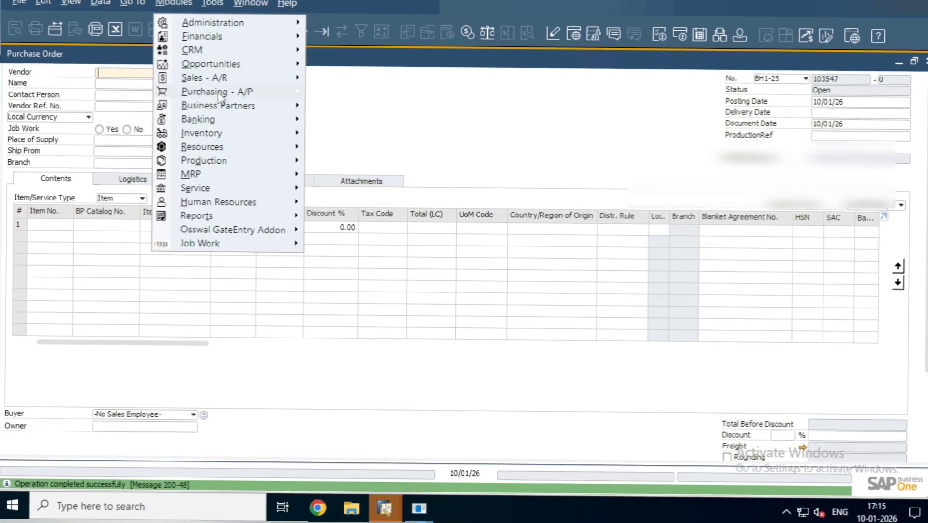
mouse_move(220, 94)
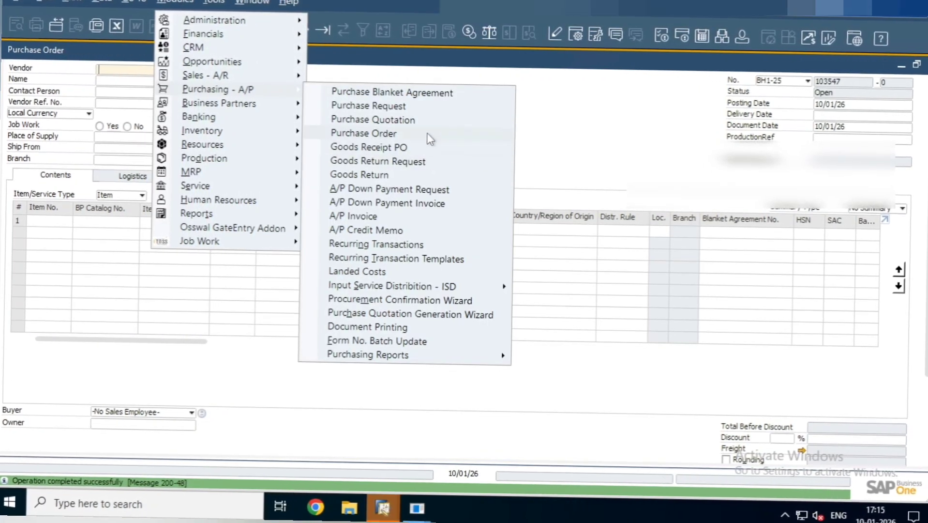
click(438, 92)
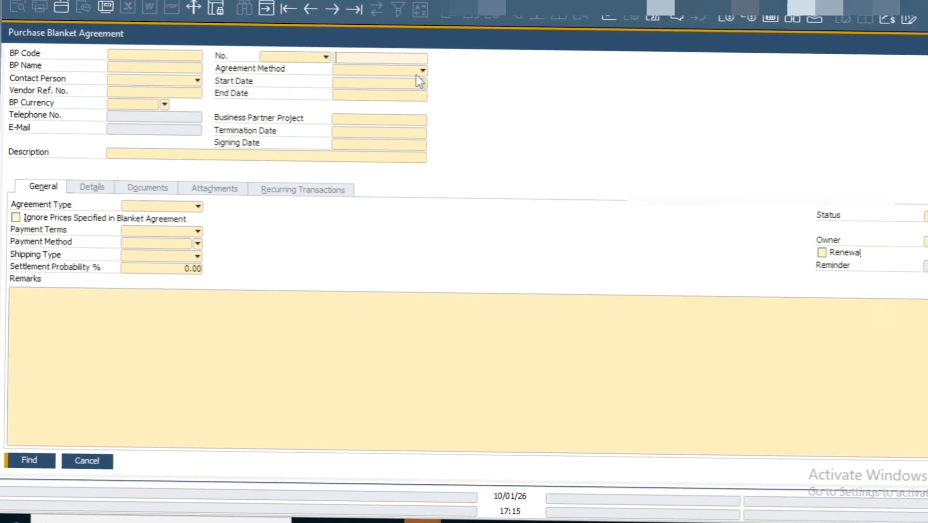
text(4)
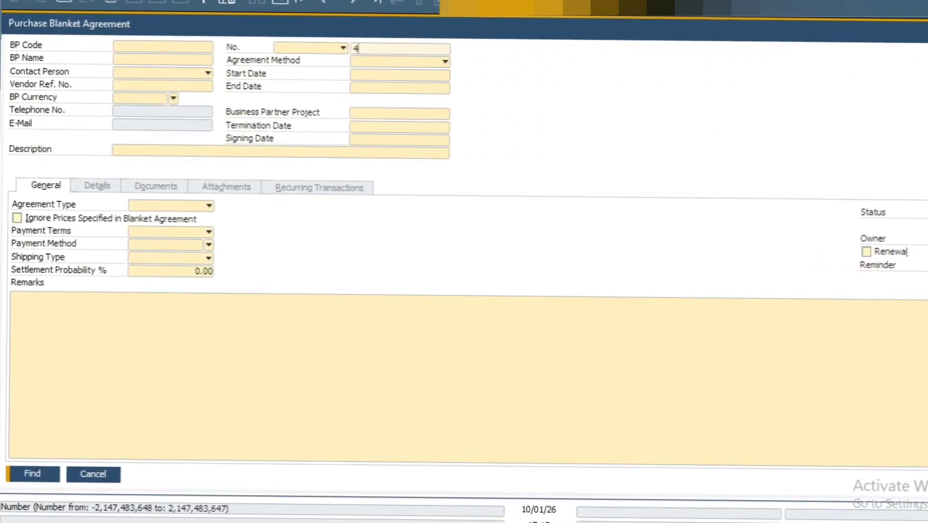
key(Return)
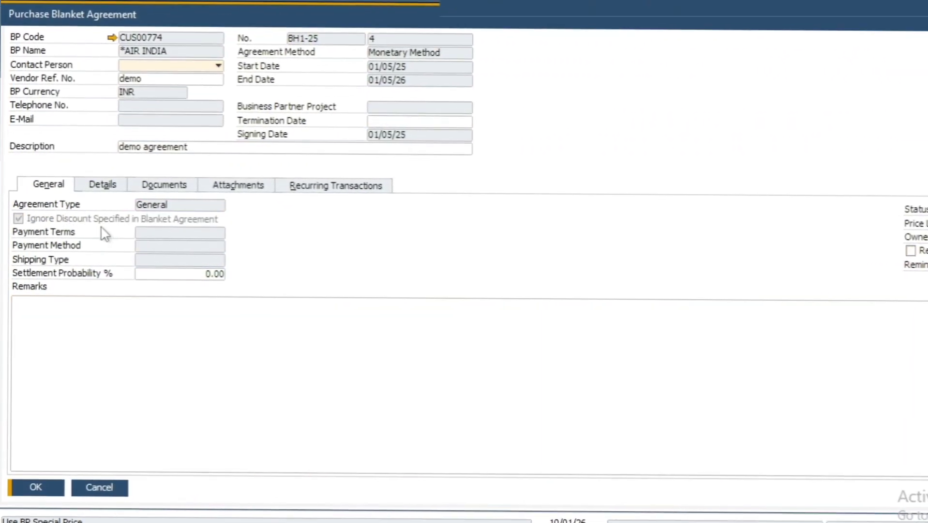
Examine the agreement's linked documents with widened item and price columns, and check its details
click(163, 187)
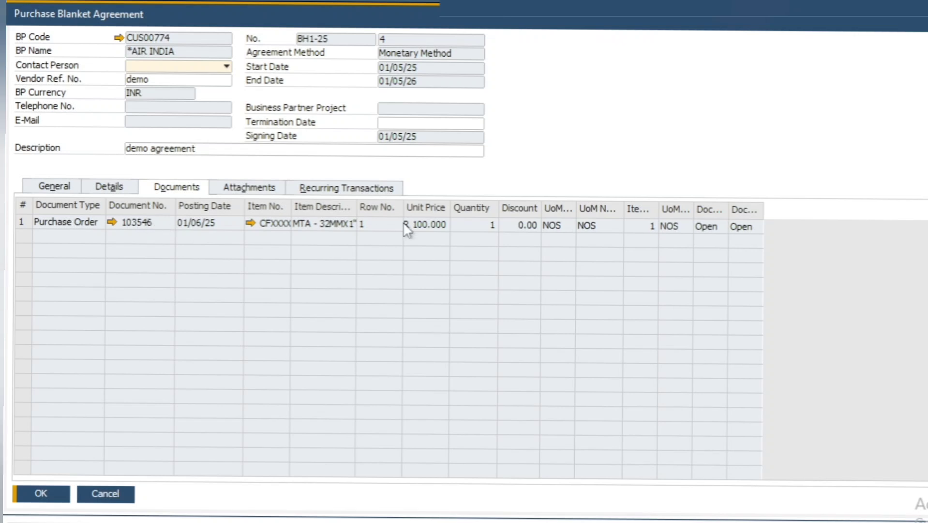
drag(355, 208, 365, 208)
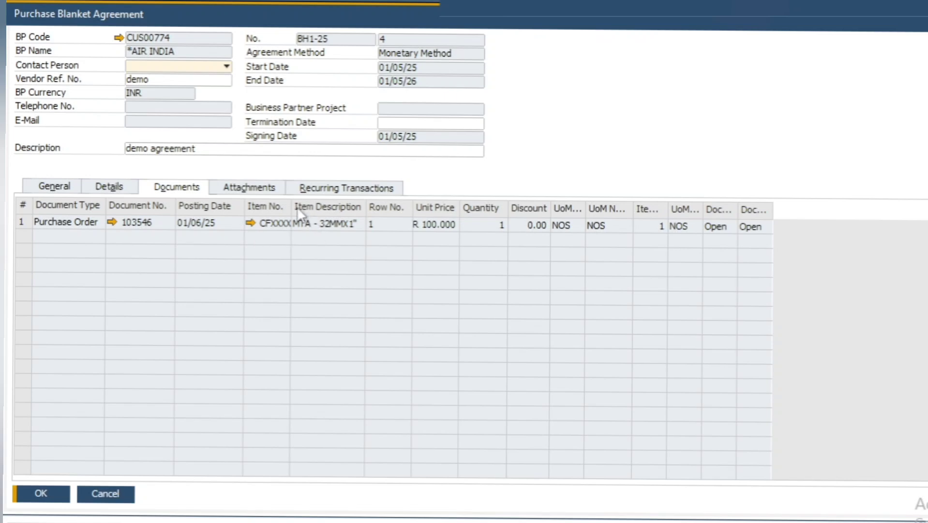
drag(292, 206, 360, 206)
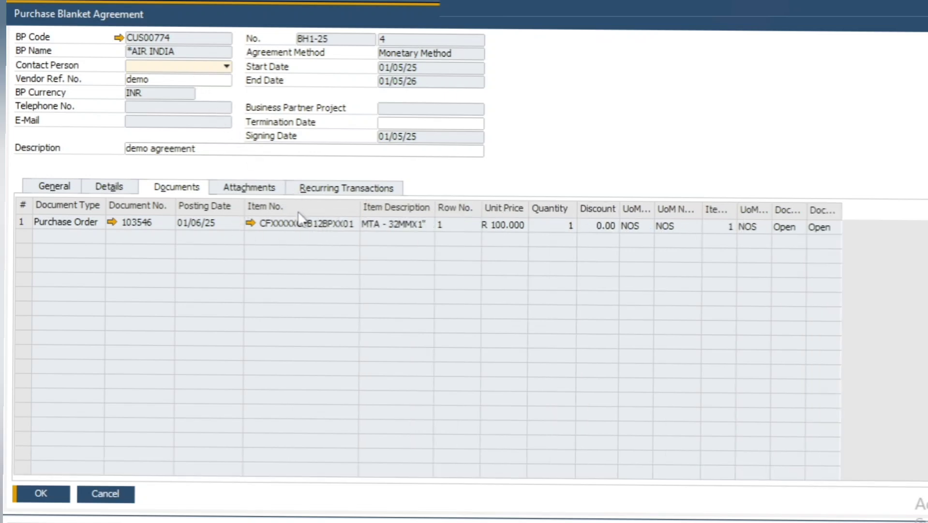
double_click(529, 209)
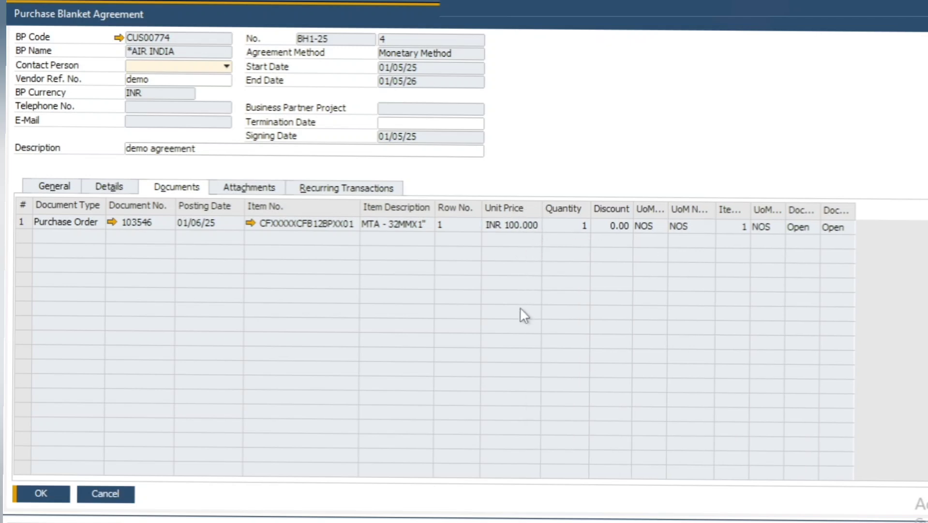
click(117, 187)
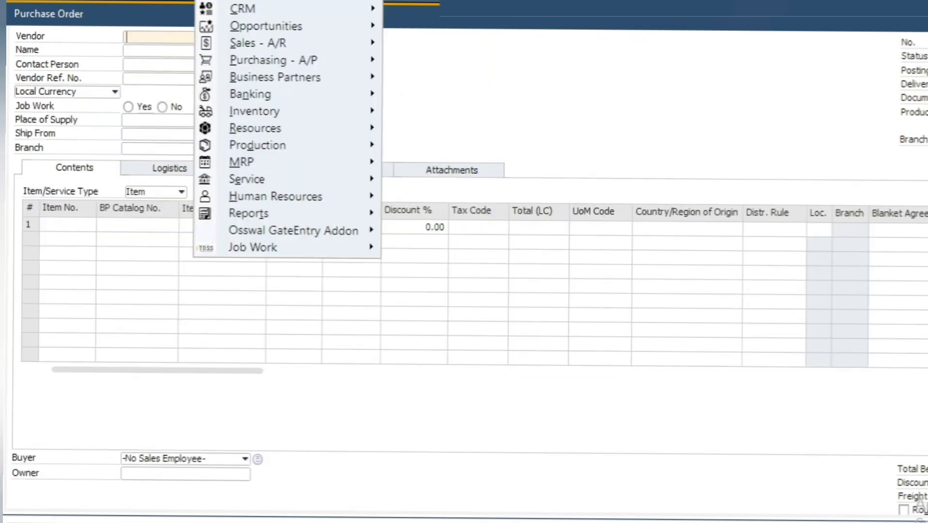
Open the purchase blanket agreement form again to search for an agreement
mouse_move(271, 60)
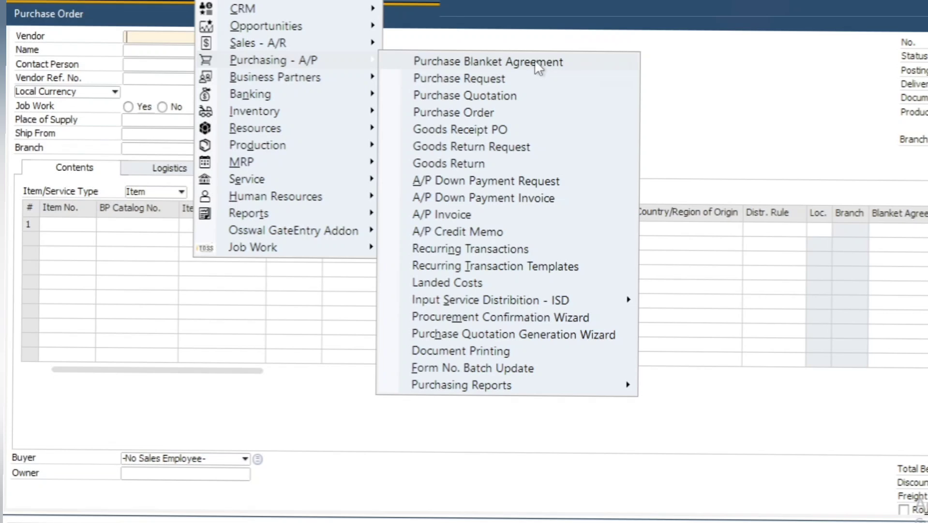
click(534, 63)
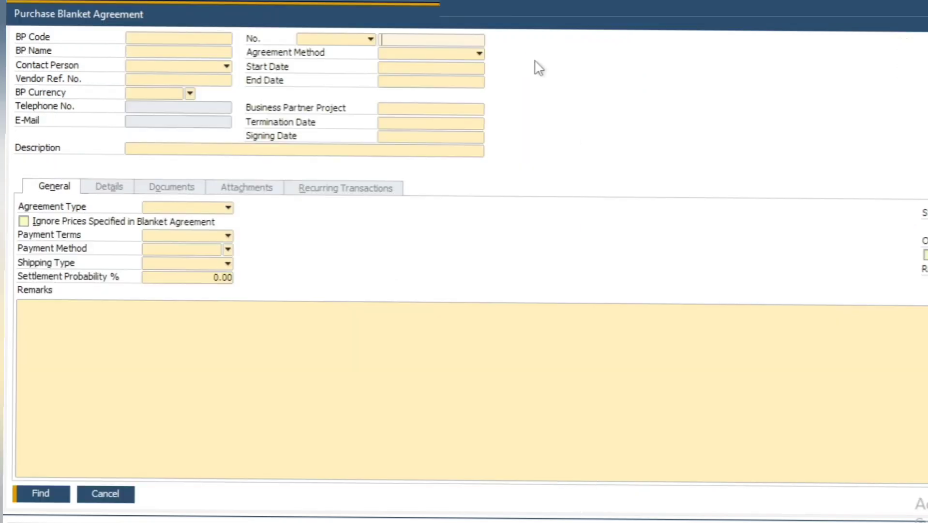